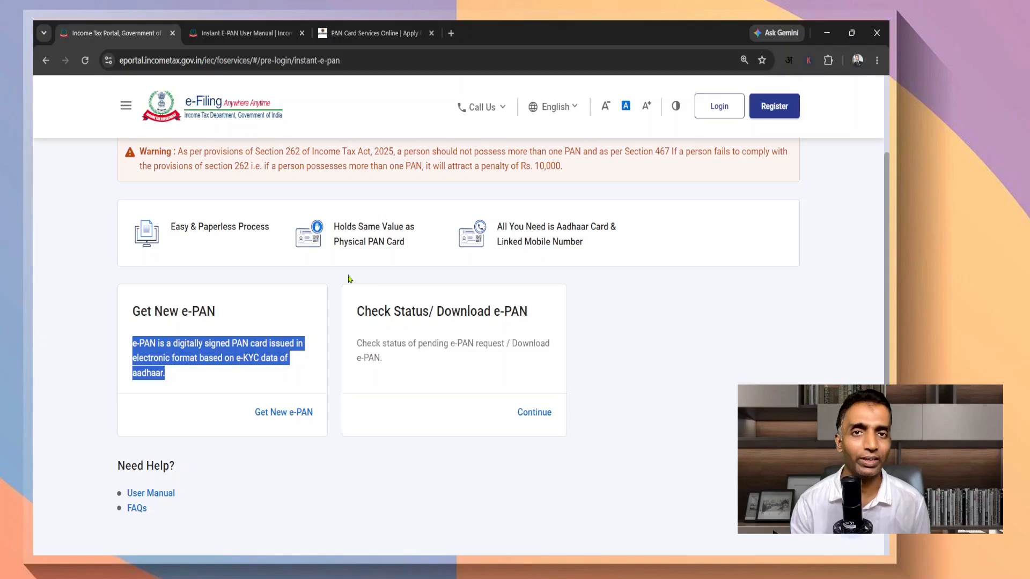
Highlight the e-PAN benefits (same value as the physical card, Aadhaar-linked mobile needed) and the Check Status option
drag(335, 226, 416, 246)
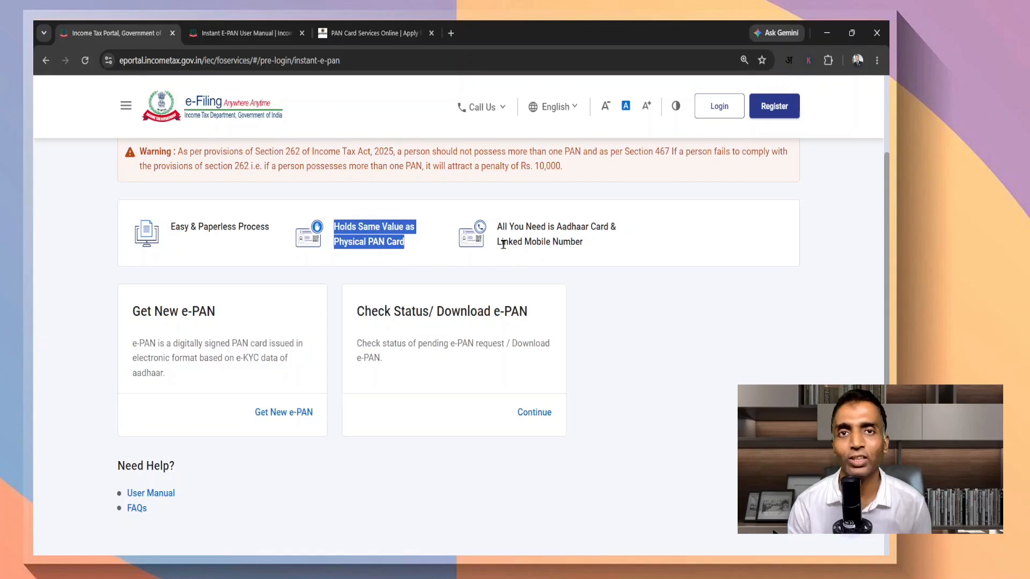
drag(498, 224, 595, 247)
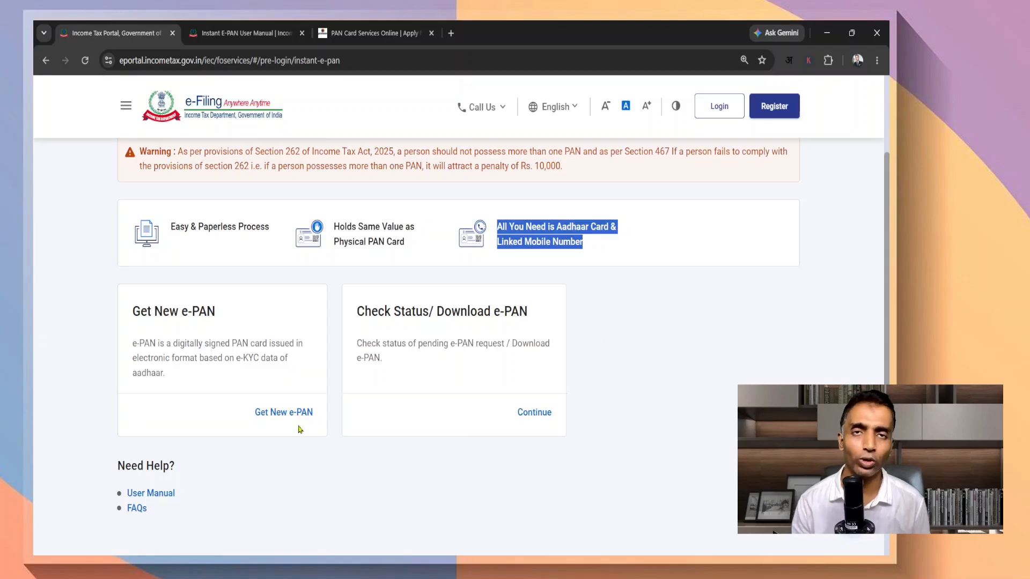
drag(356, 312, 570, 319)
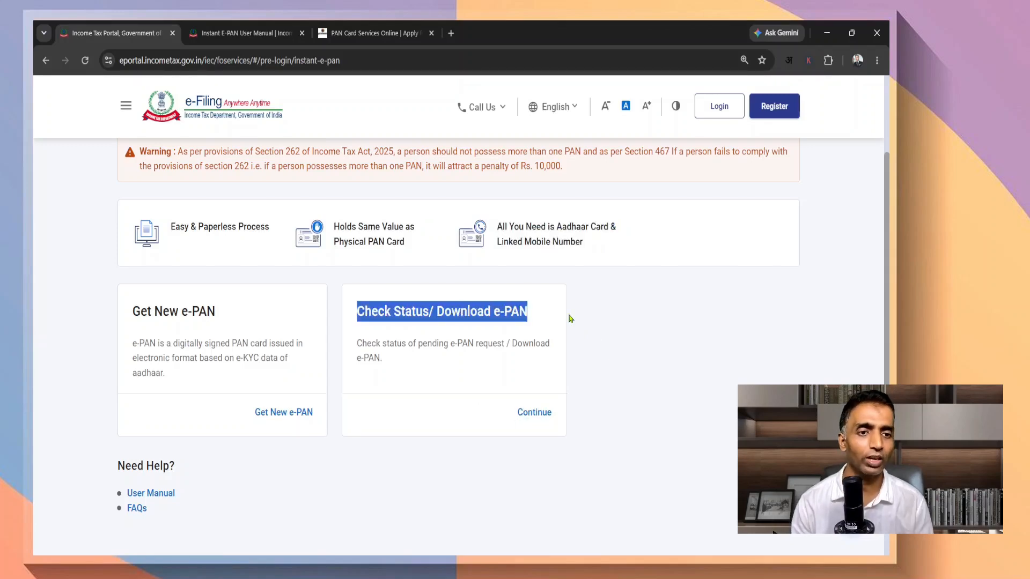
drag(363, 343, 541, 357)
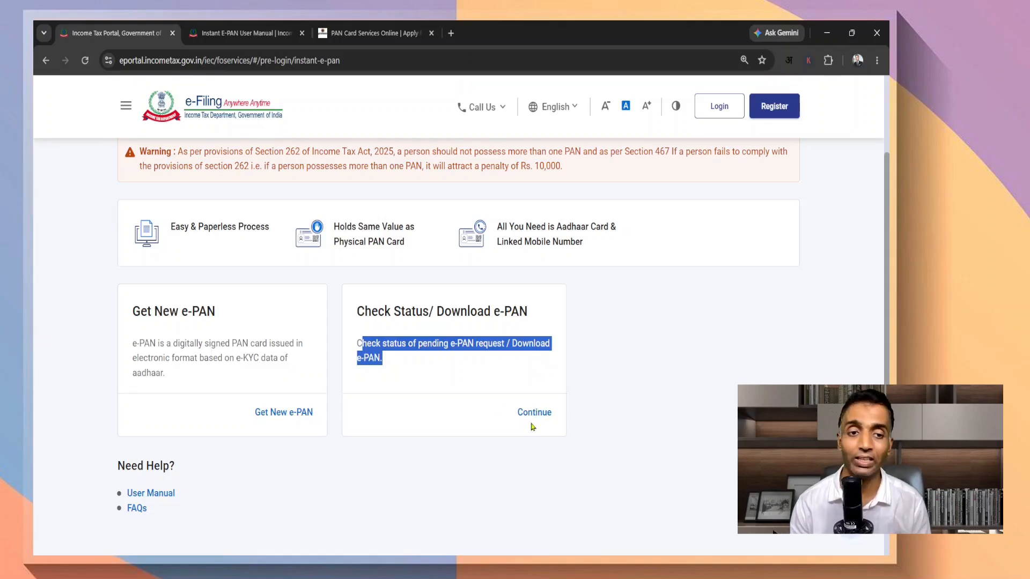
scroll(533, 427, up, 2)
scroll(421, 412, down, 3)
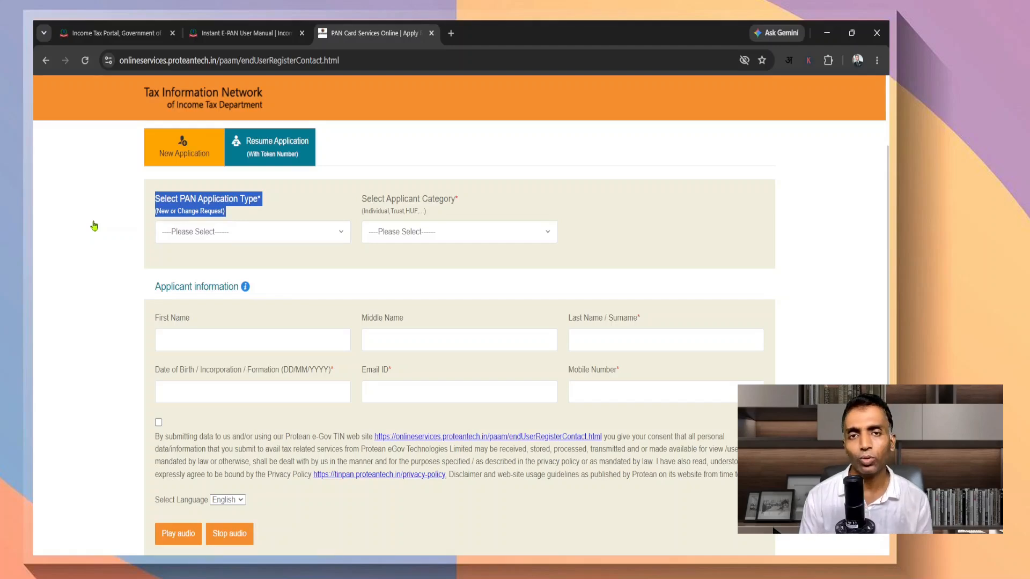
Choose 'New PAN - Form No. 93 (Indian Citizen)' as the PAN application type
click(93, 226)
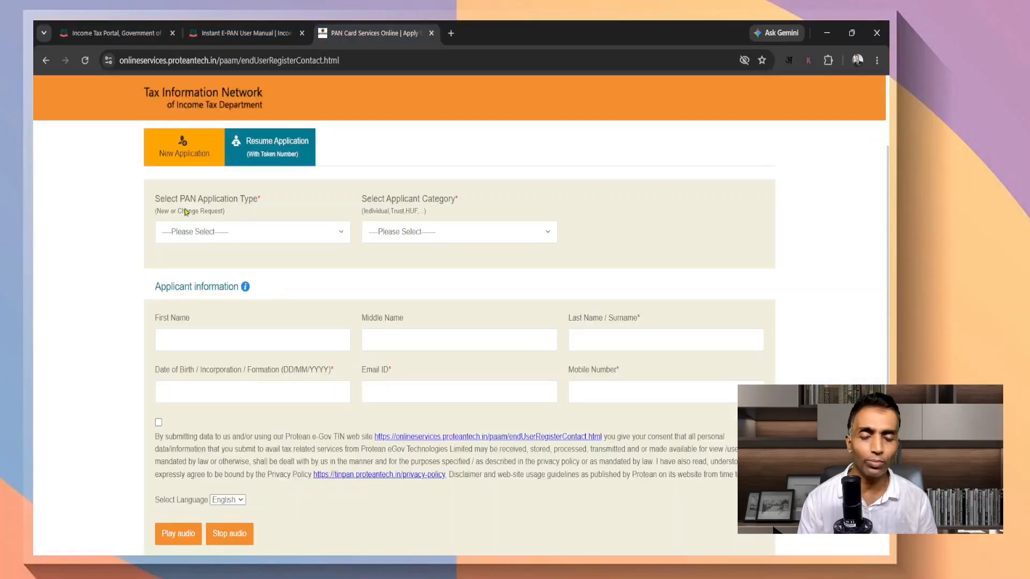
drag(153, 199, 269, 197)
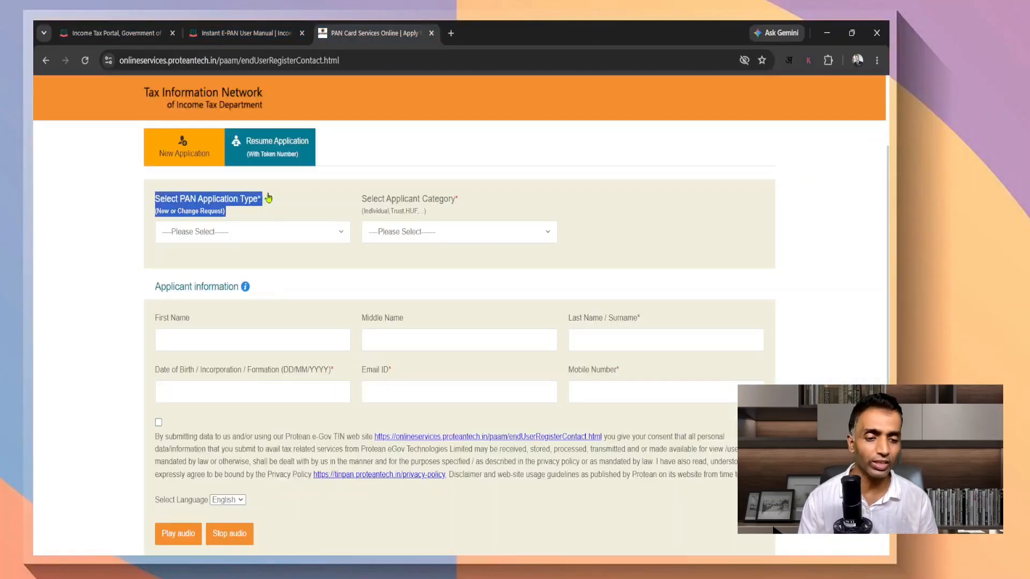
click(93, 225)
click(240, 231)
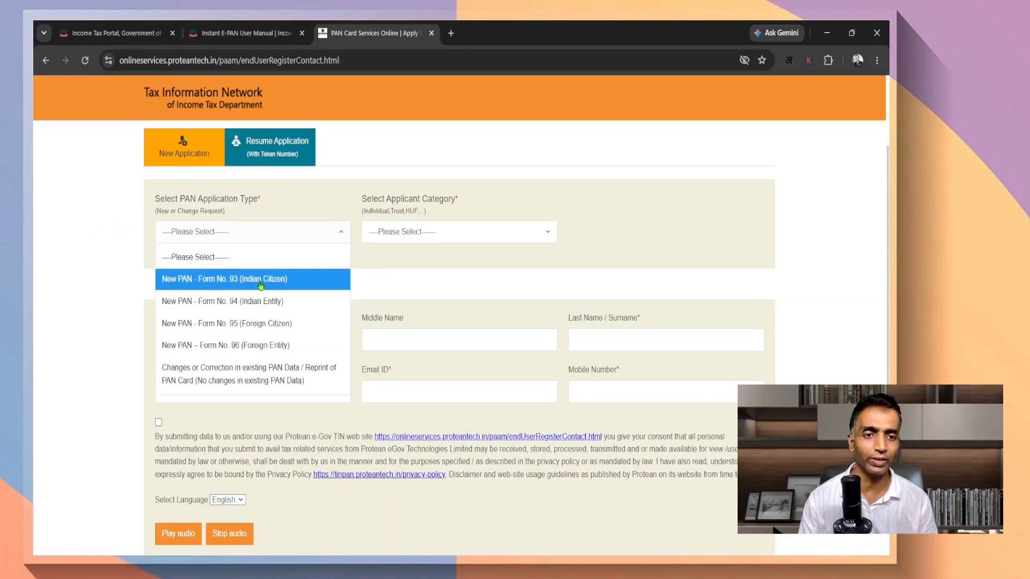
click(305, 280)
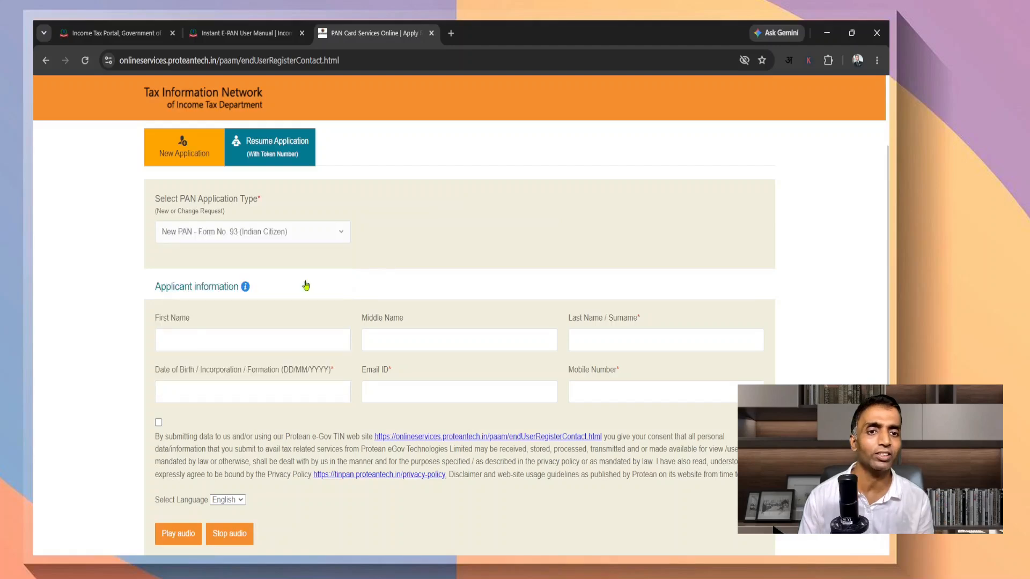
scroll(321, 285, down, 2)
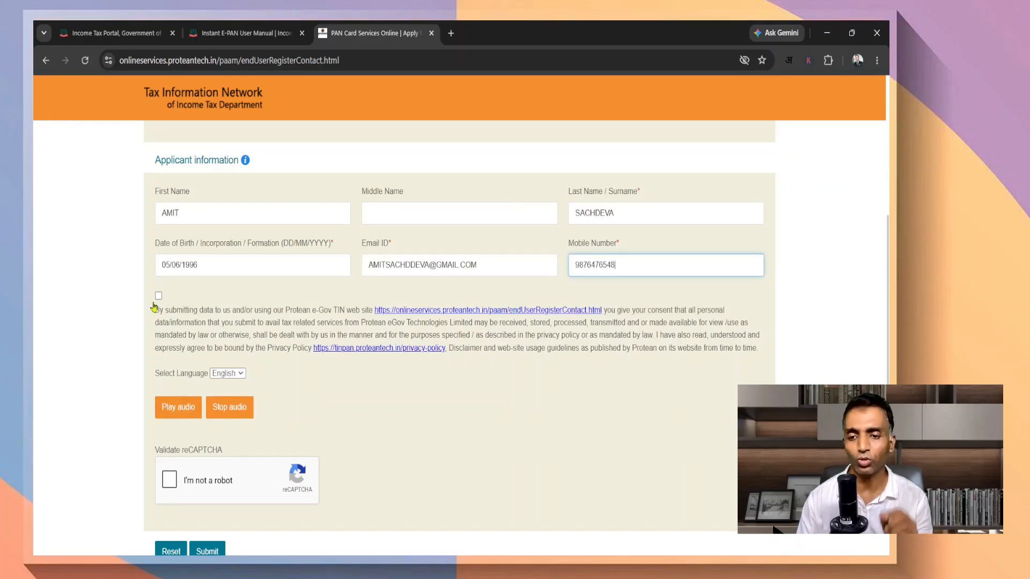
Accept the data-use consent statement and complete the reCAPTCHA check
click(158, 296)
scroll(224, 467, down, 2)
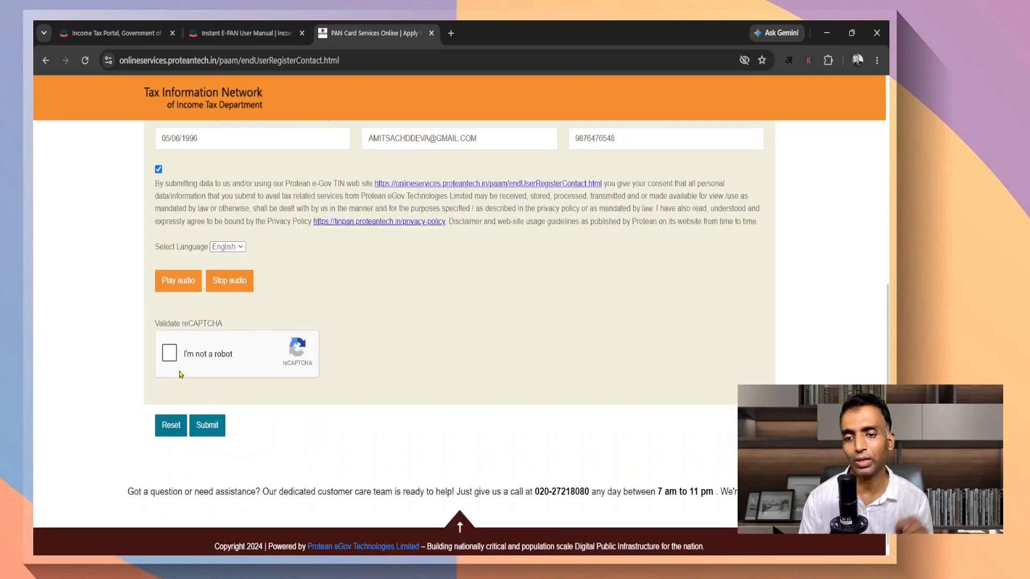
click(169, 355)
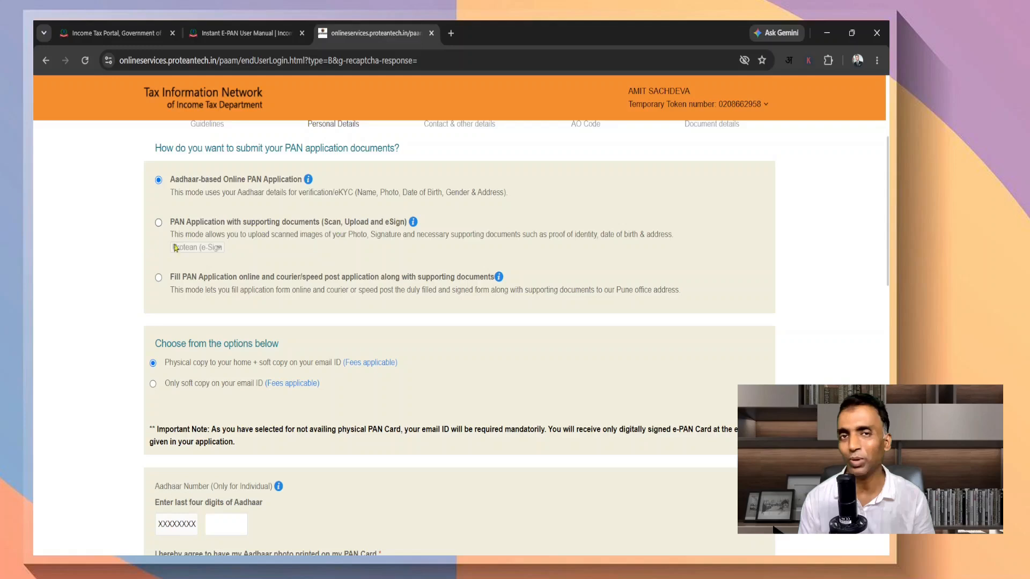
Review the document submission modes, highlighting the scan-and-upload option's description
drag(161, 236, 428, 260)
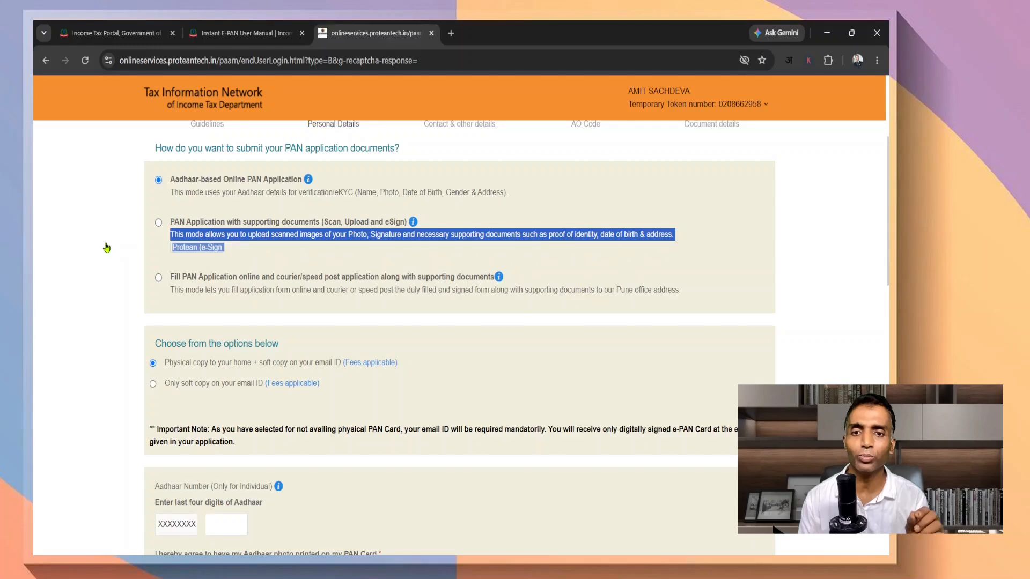
click(107, 247)
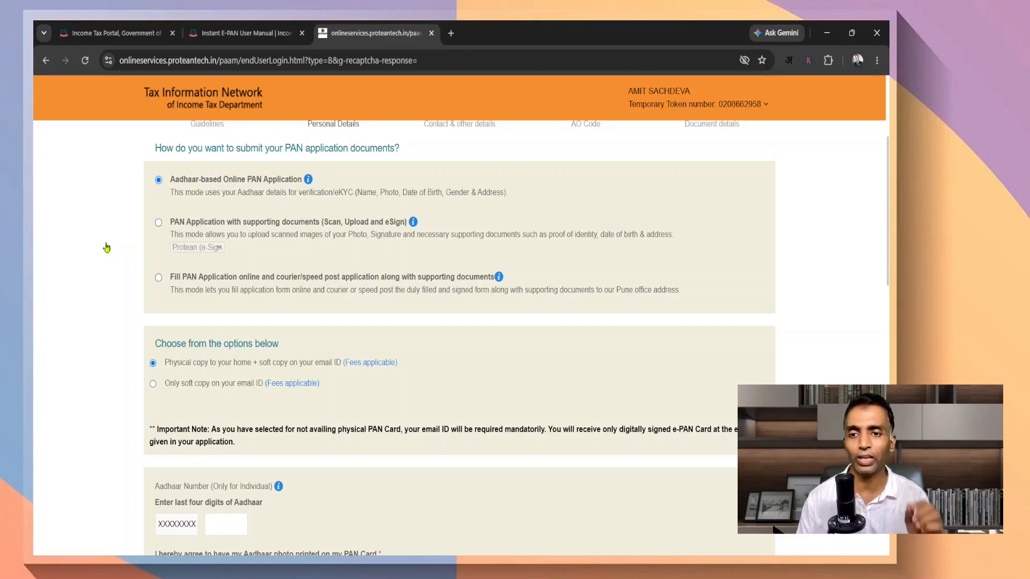
scroll(107, 248, down, 3)
mouse_move(409, 235)
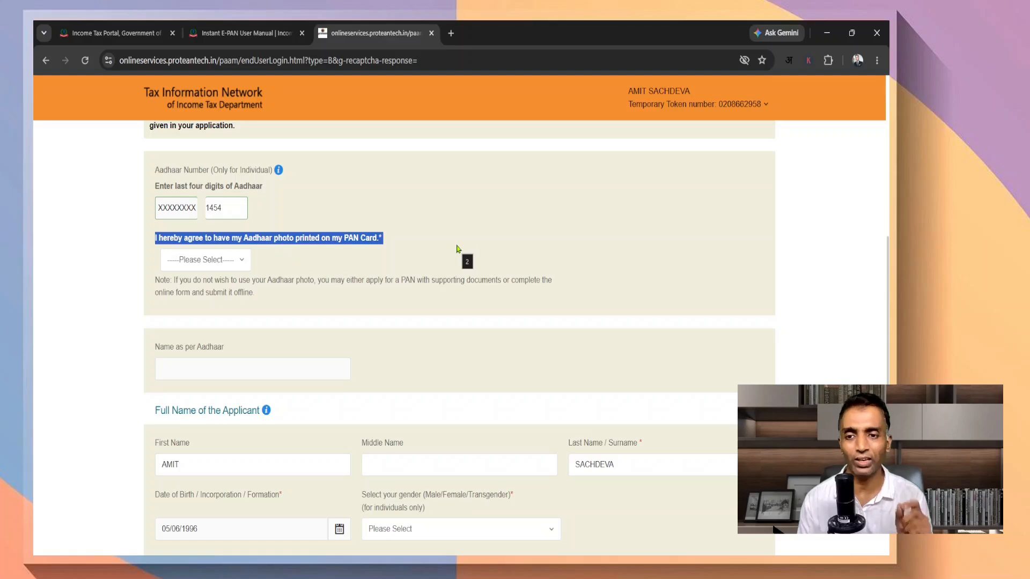
Try No for printing the Aadhaar photo, dismiss the warning, and set it back to Yes
click(189, 262)
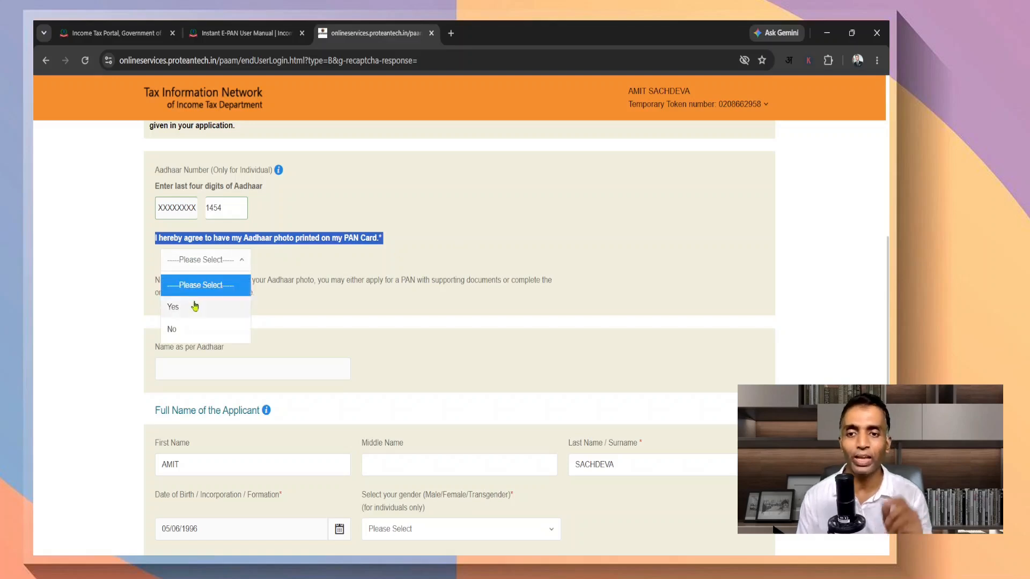
click(195, 306)
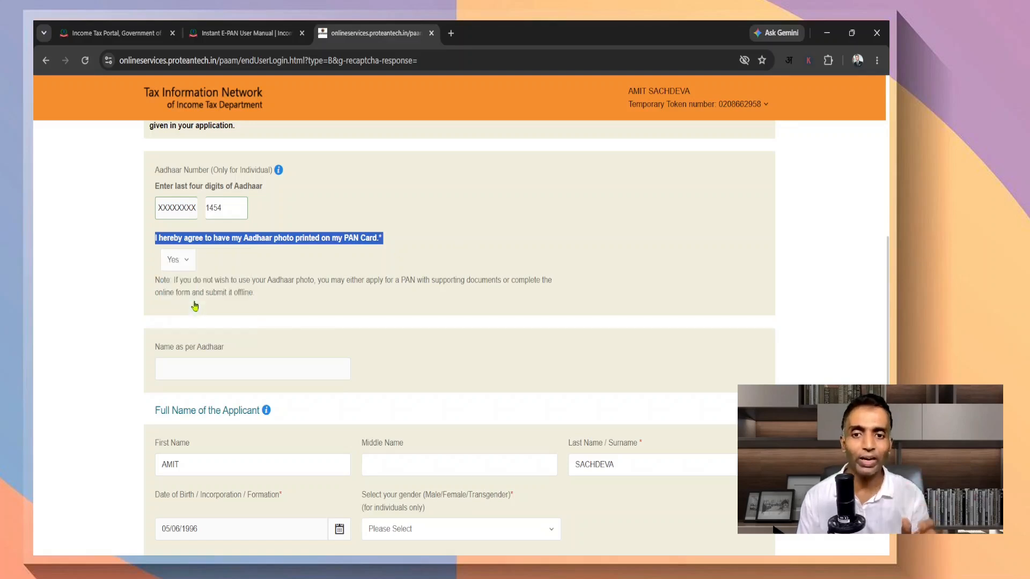
click(183, 259)
click(172, 367)
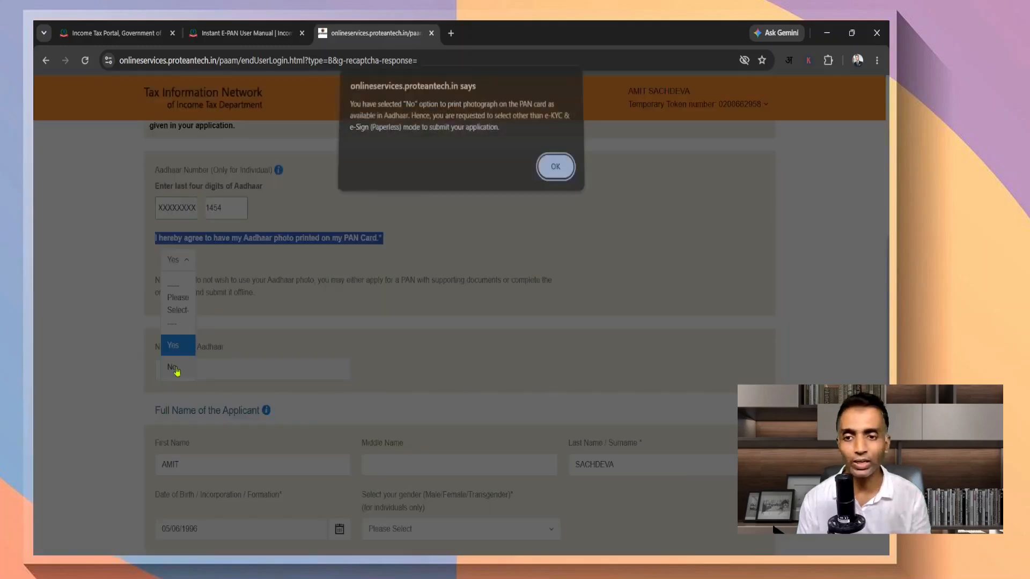
click(551, 175)
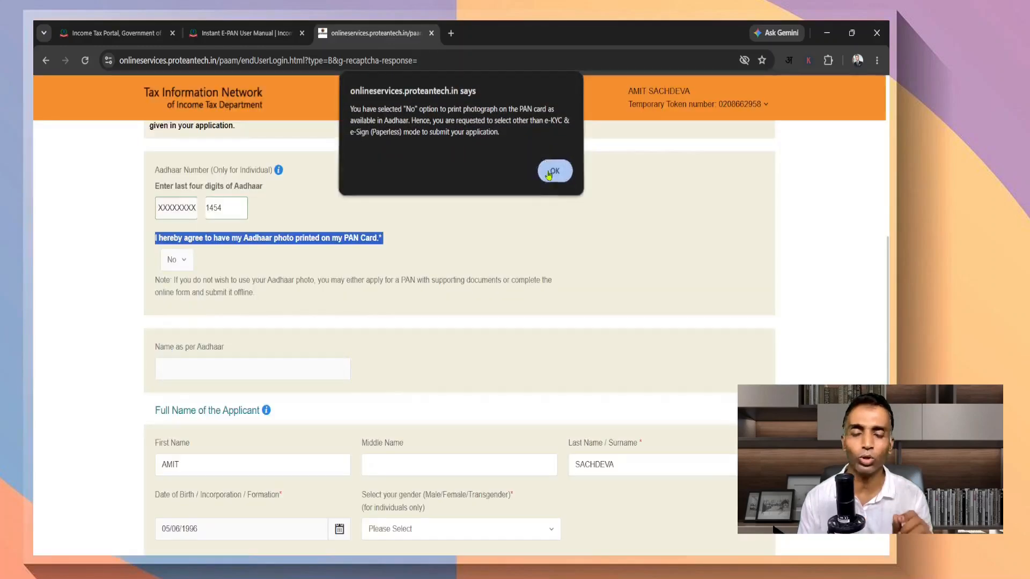
click(173, 260)
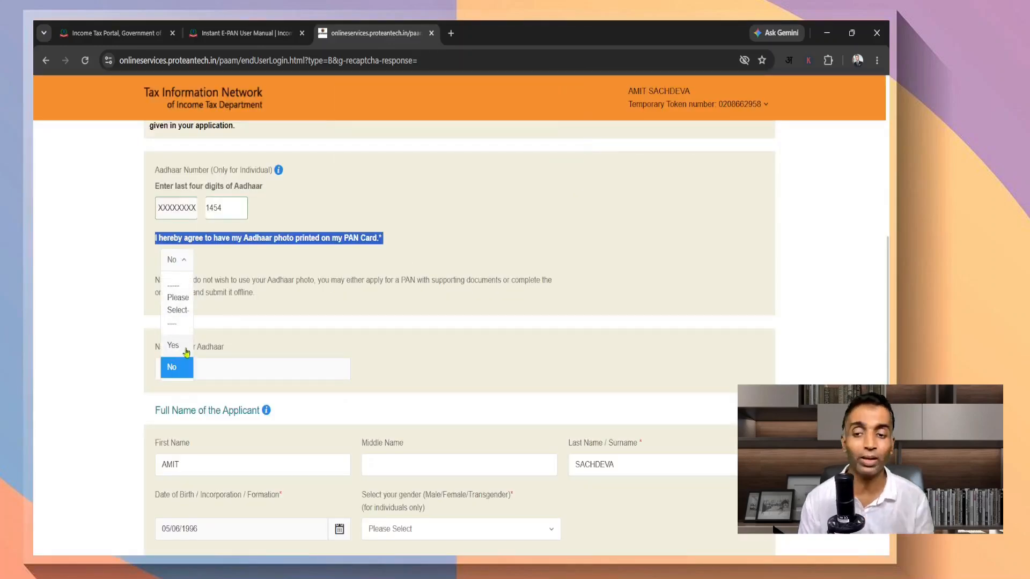
click(173, 346)
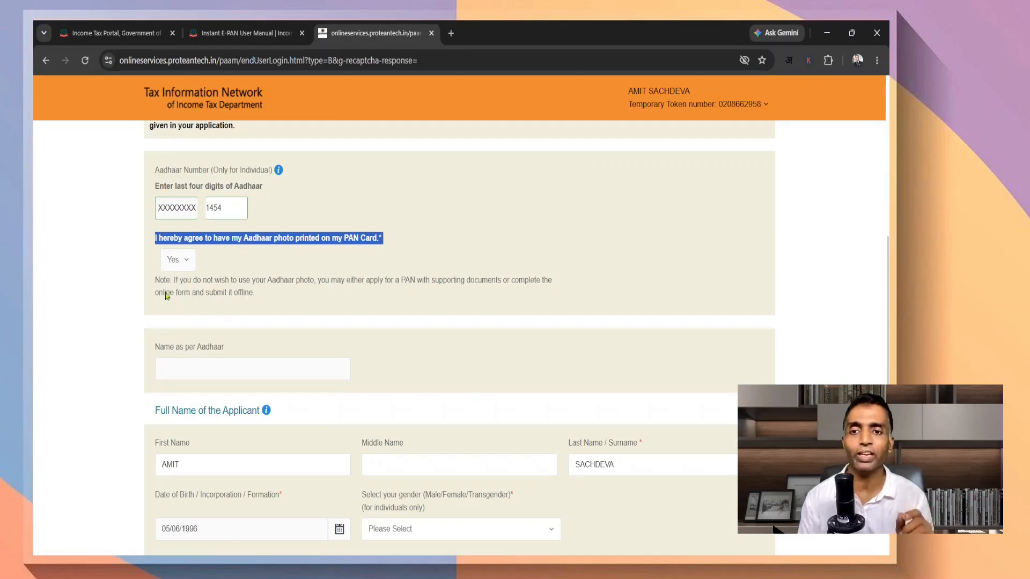
scroll(133, 247, down, 10)
Keep Father's Name for printing on the PAN card and move on to Contact & other details
drag(153, 186, 406, 190)
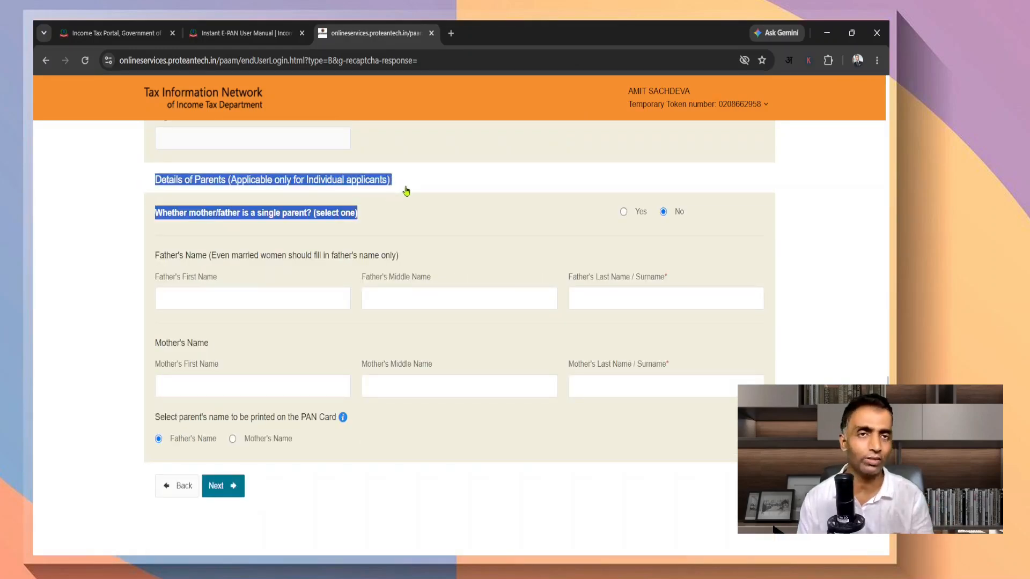
click(102, 232)
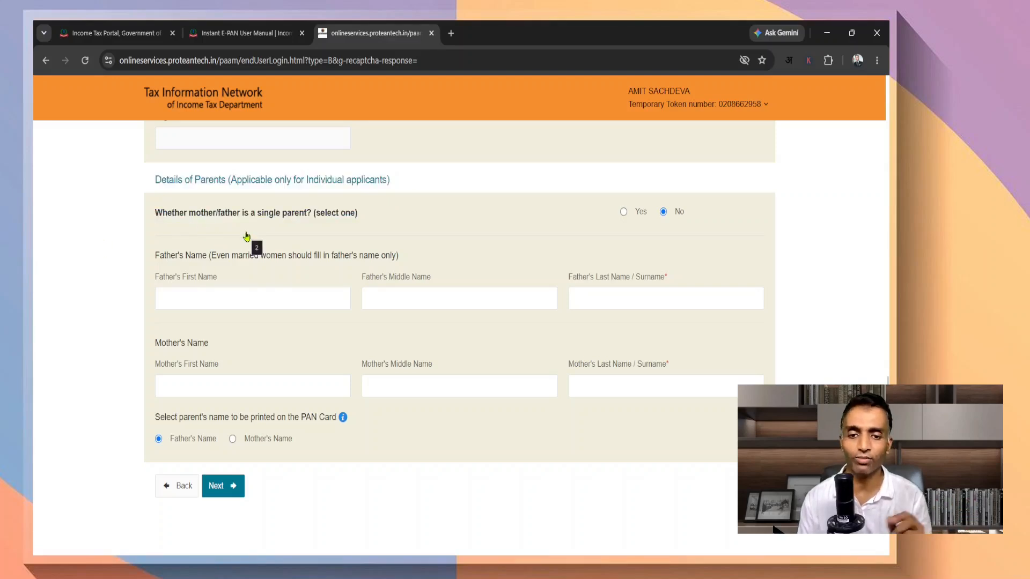
click(232, 439)
click(160, 443)
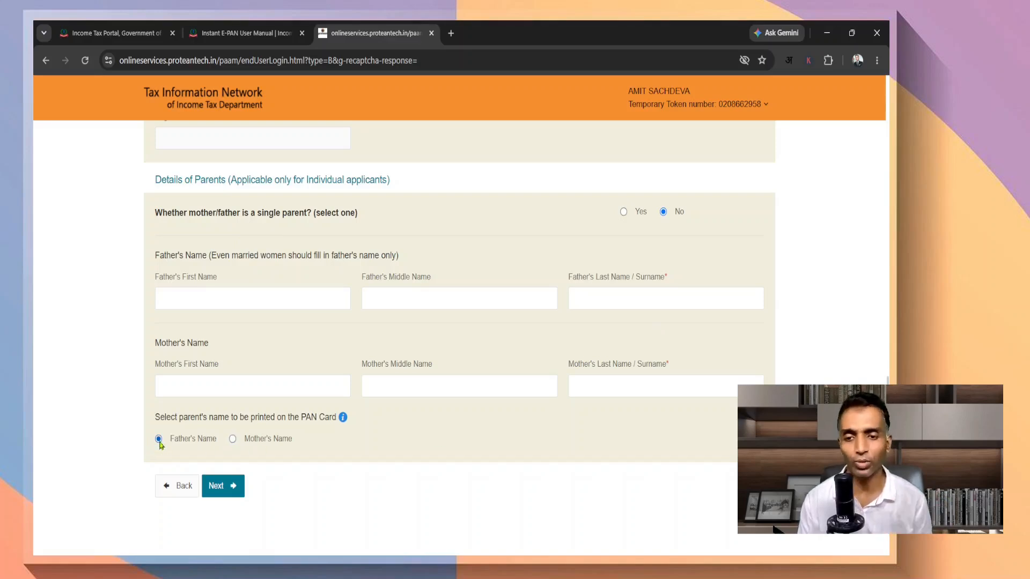
click(223, 486)
scroll(460, 442, down, 4)
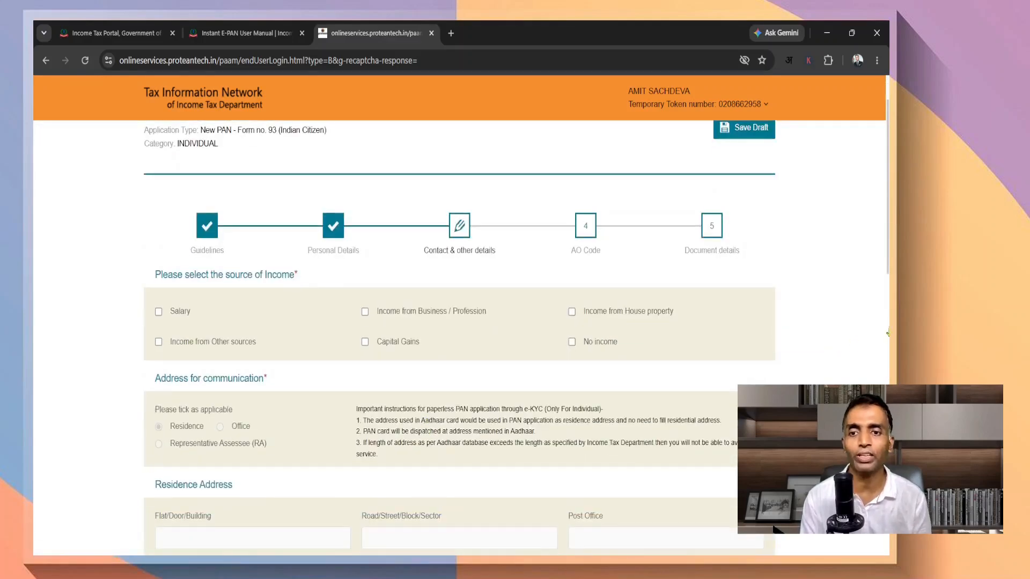
Declare No income as the applicant's source of income
scroll(849, 340, up, 1)
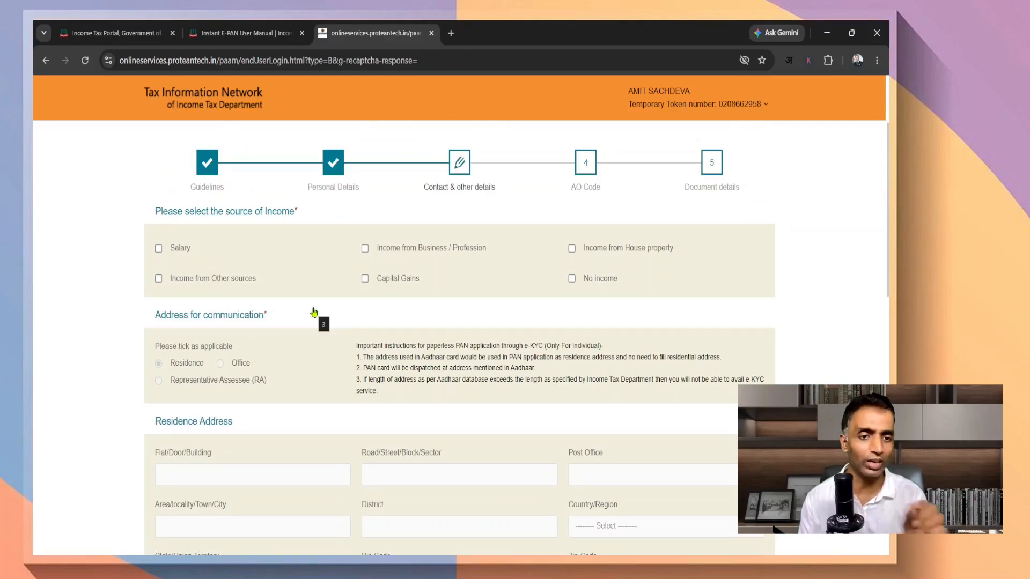
click(572, 279)
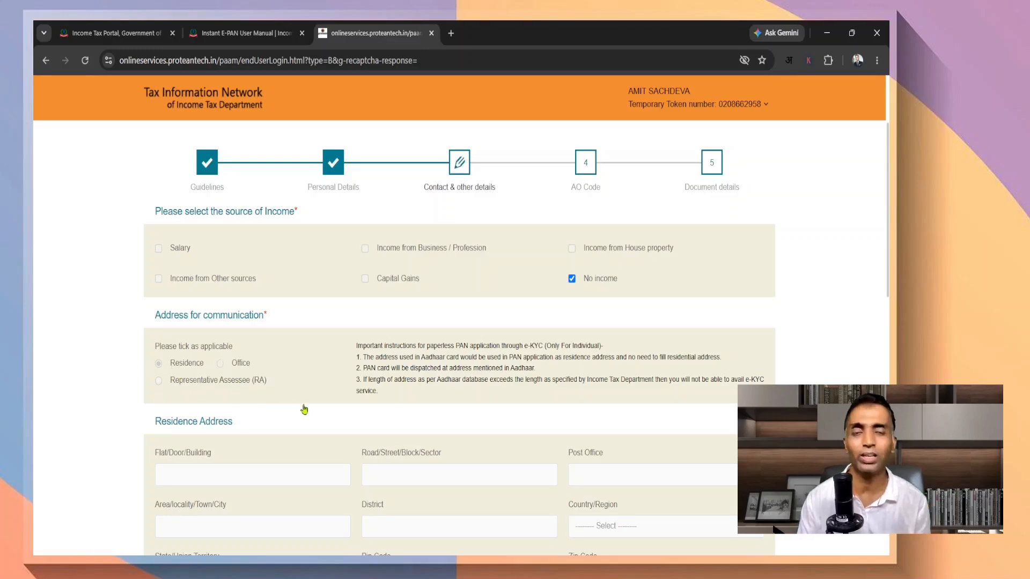
scroll(322, 389, down, 2)
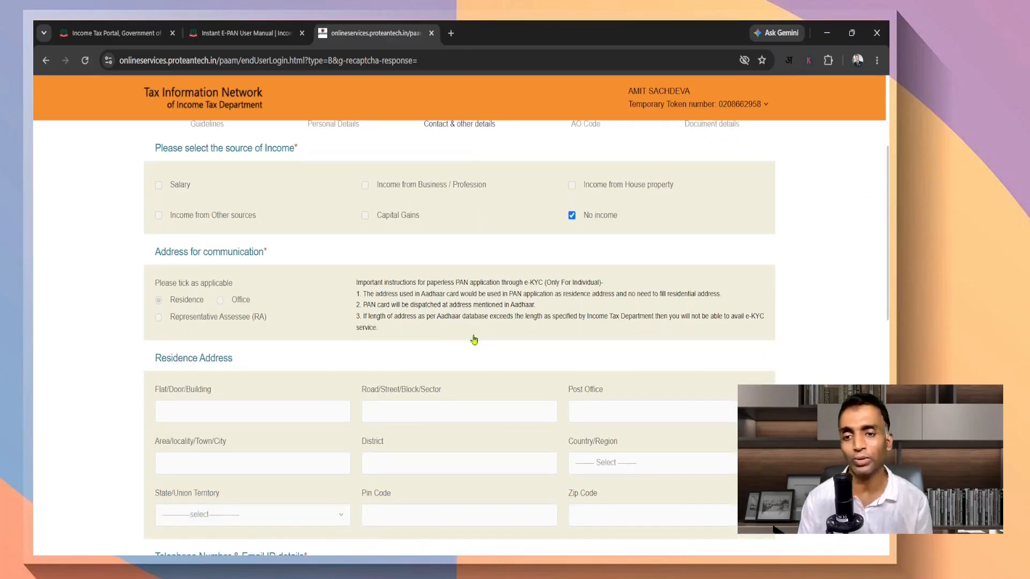
scroll(472, 341, down, 4)
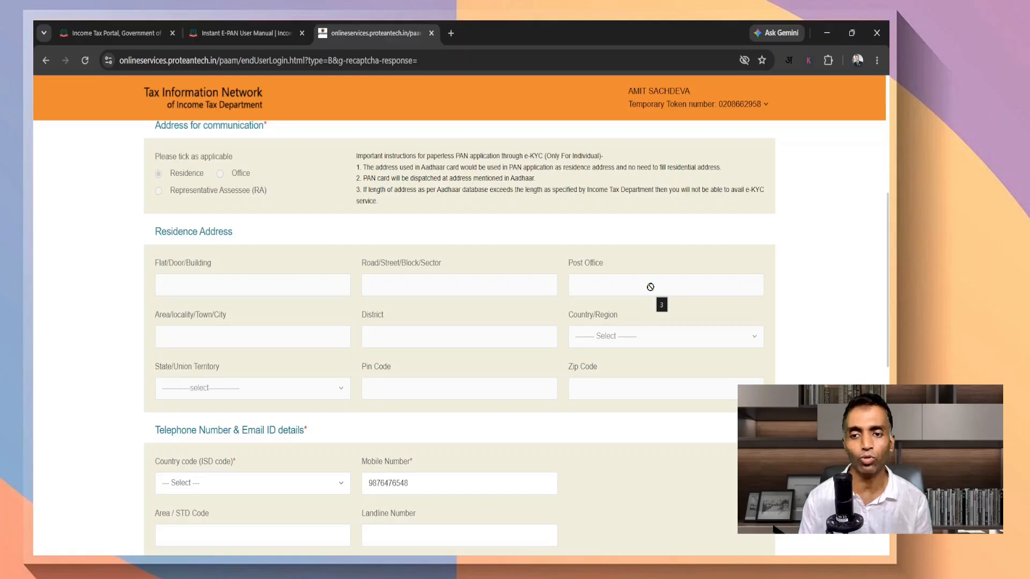
scroll(356, 372, down, 1)
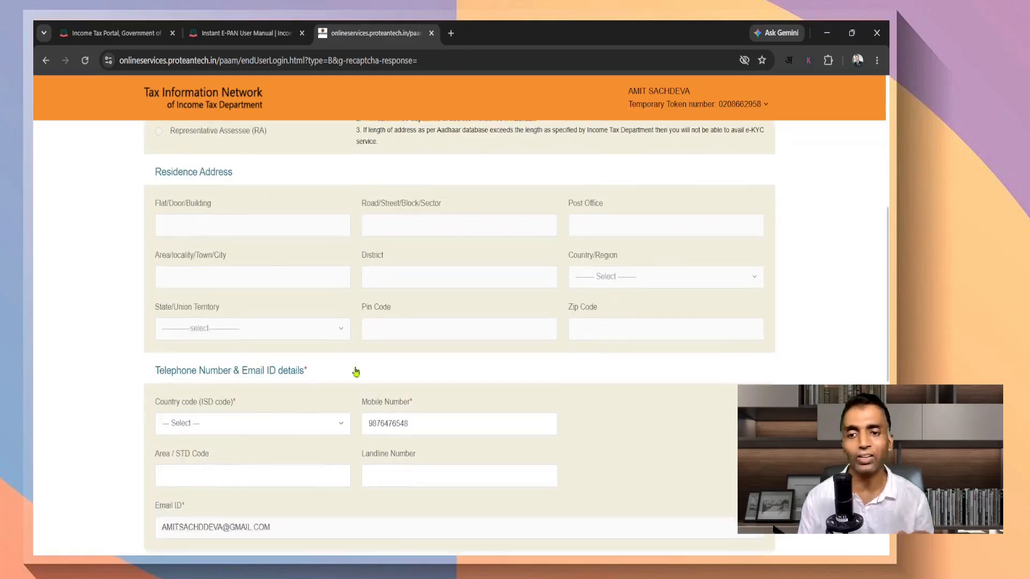
scroll(356, 372, down, 2)
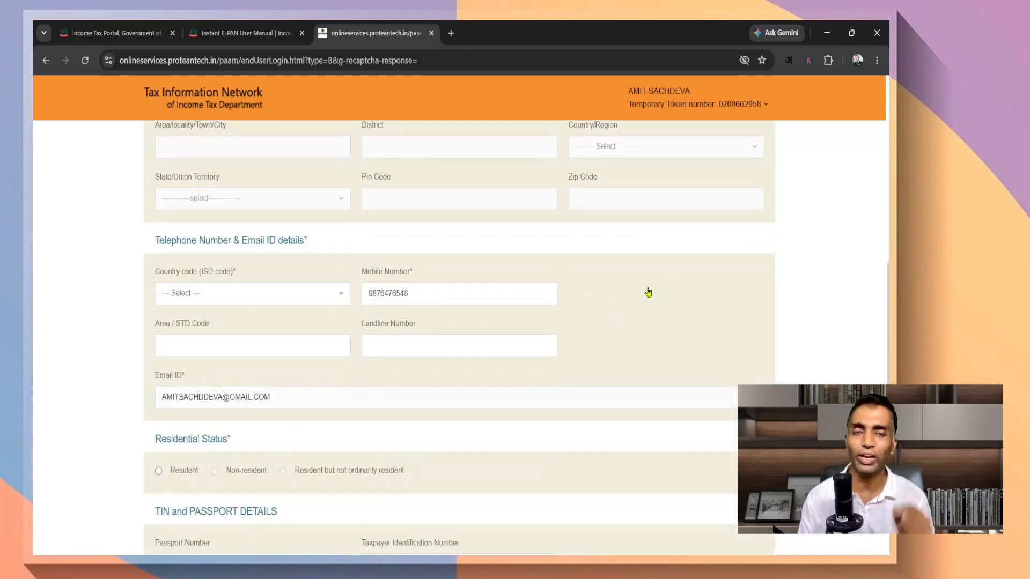
Set the country code to INDIA (91) via an 'ind' search, choose Resident, and continue
click(287, 308)
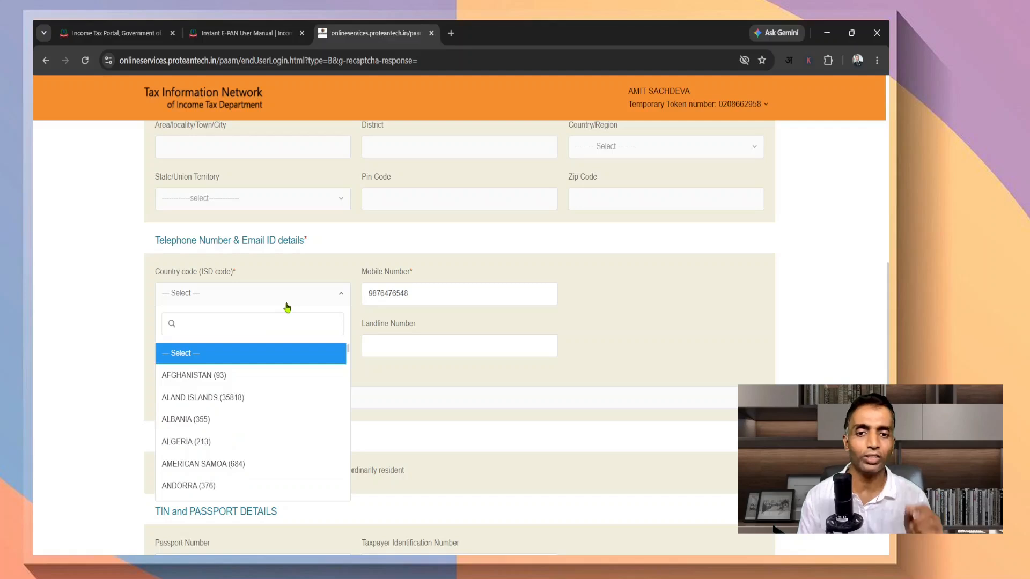
text(ind)
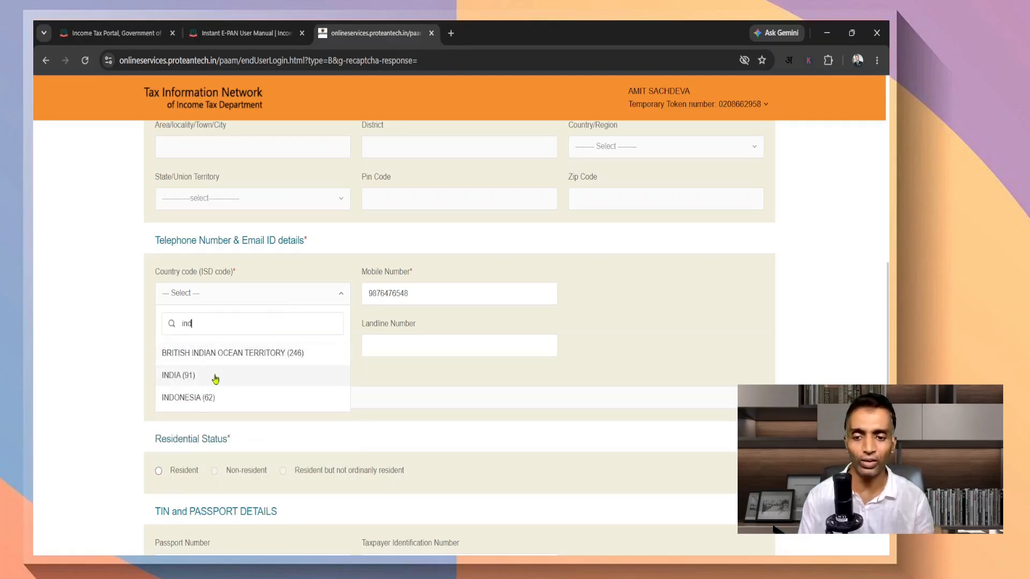
click(215, 380)
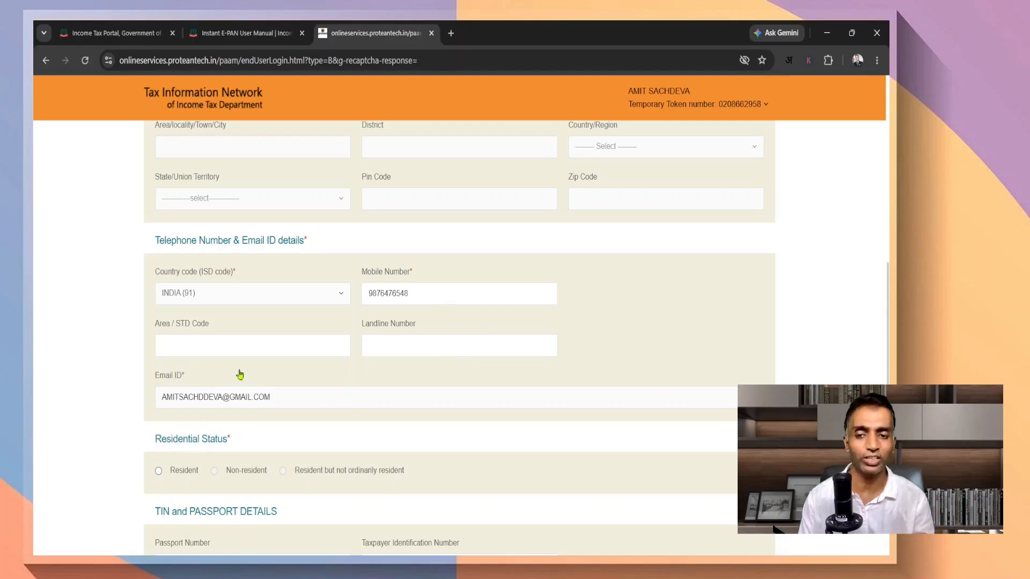
scroll(247, 386, down, 2)
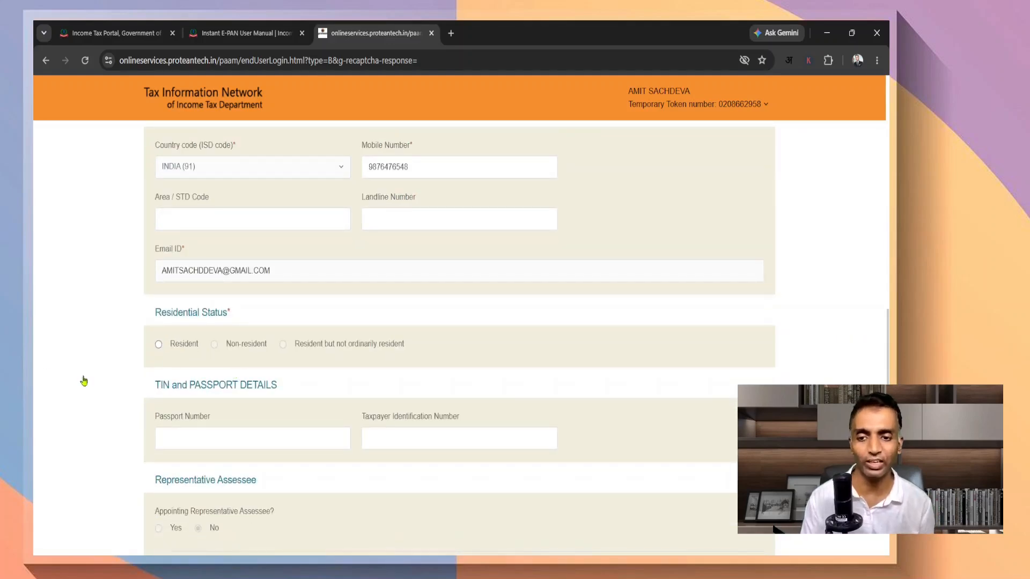
click(159, 344)
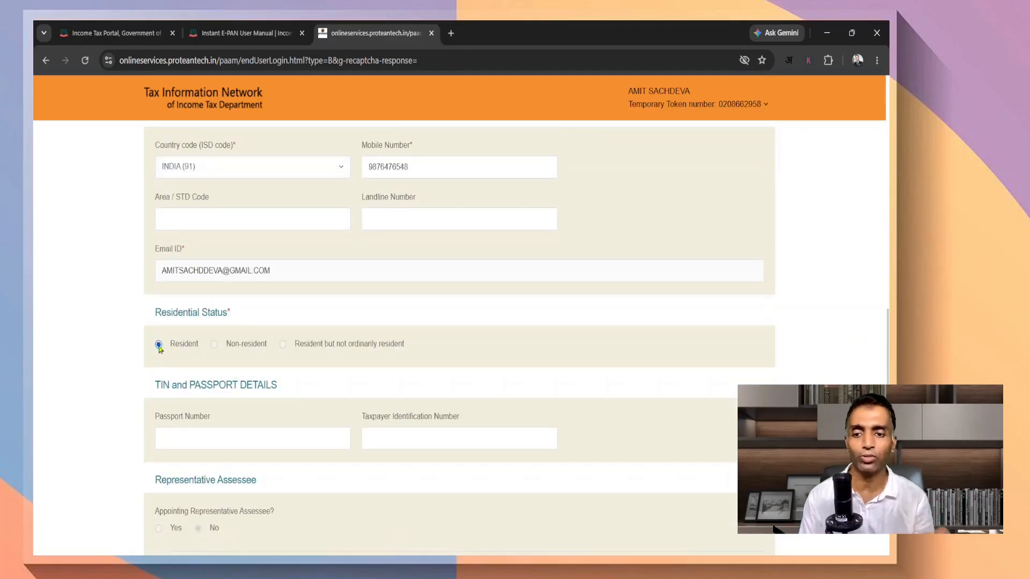
scroll(678, 352, down, 2)
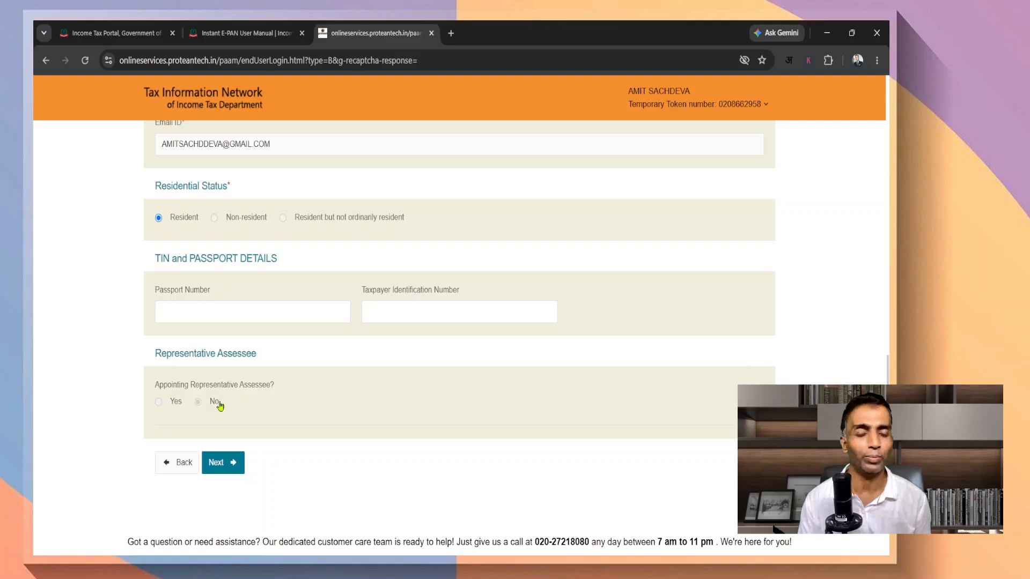
click(225, 462)
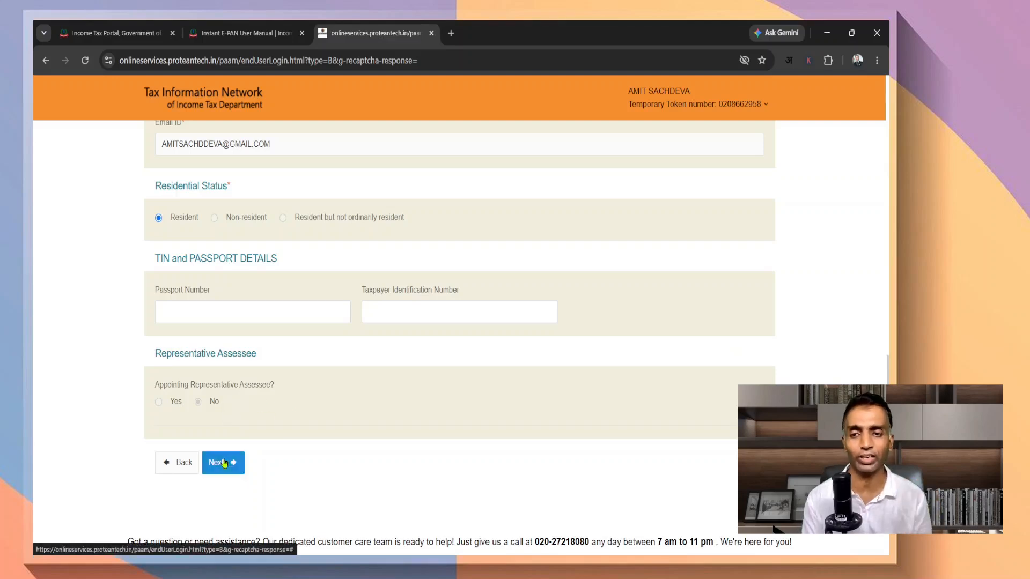
Enter PIN code 700001 so the AO code auto-fills as WBG / W / 104 / 3, then continue
scroll(708, 426, down, 2)
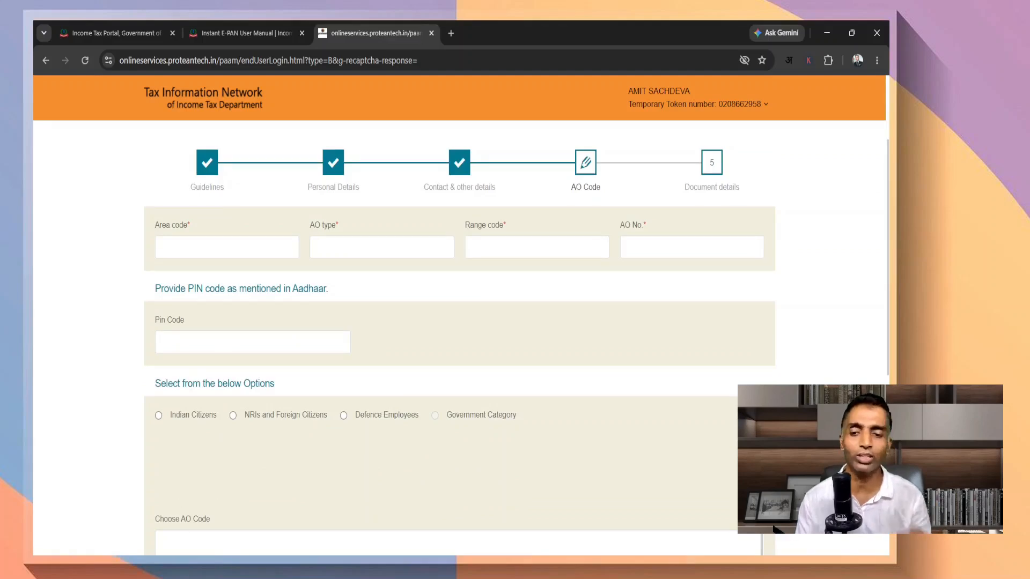
text(700001)
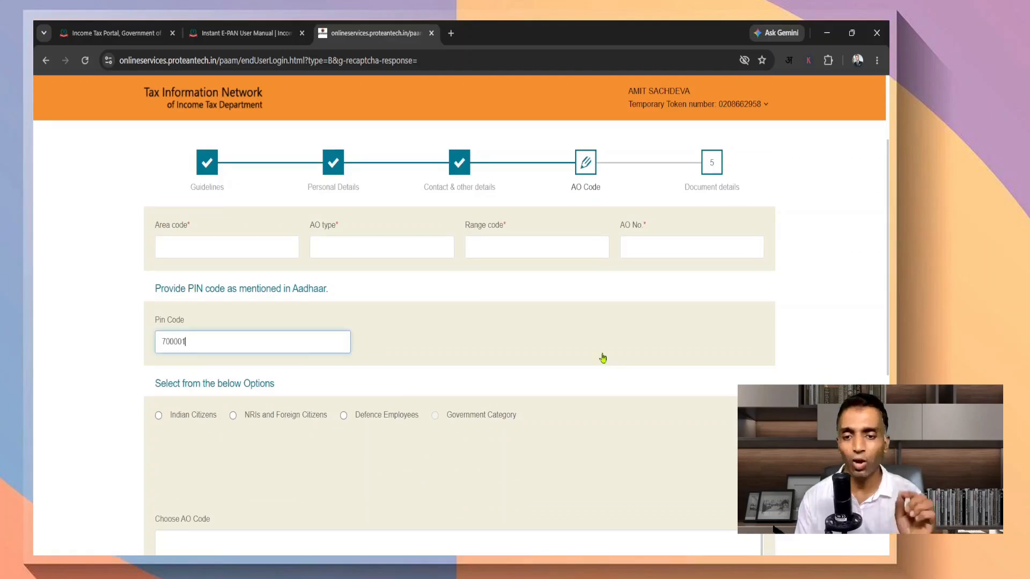
click(603, 358)
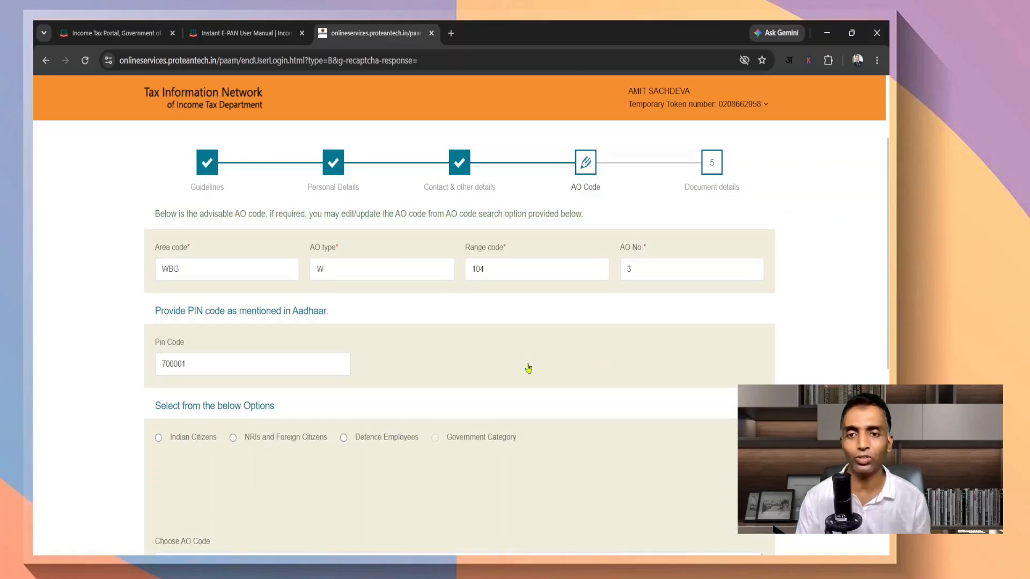
scroll(786, 369, down, 5)
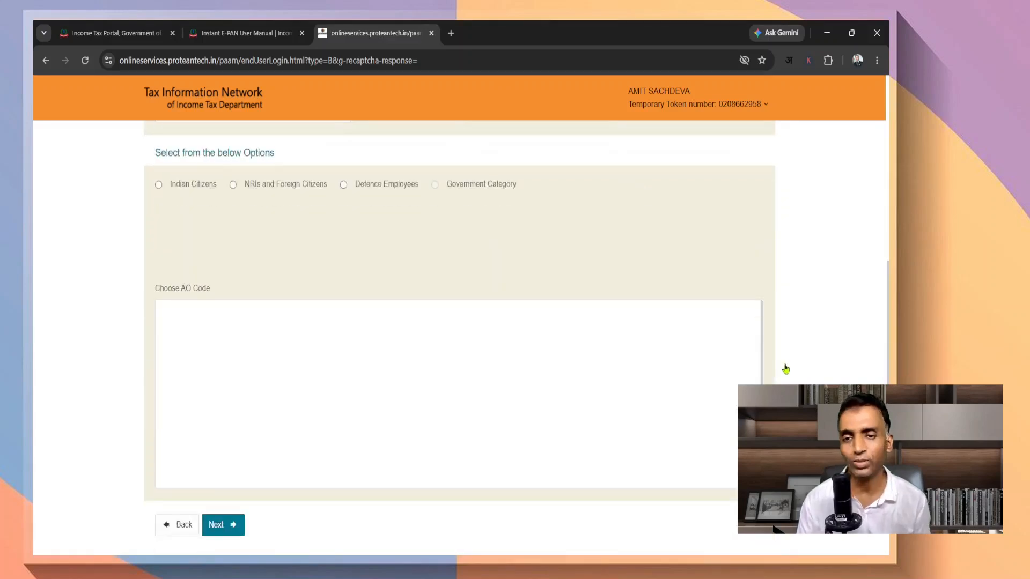
click(232, 531)
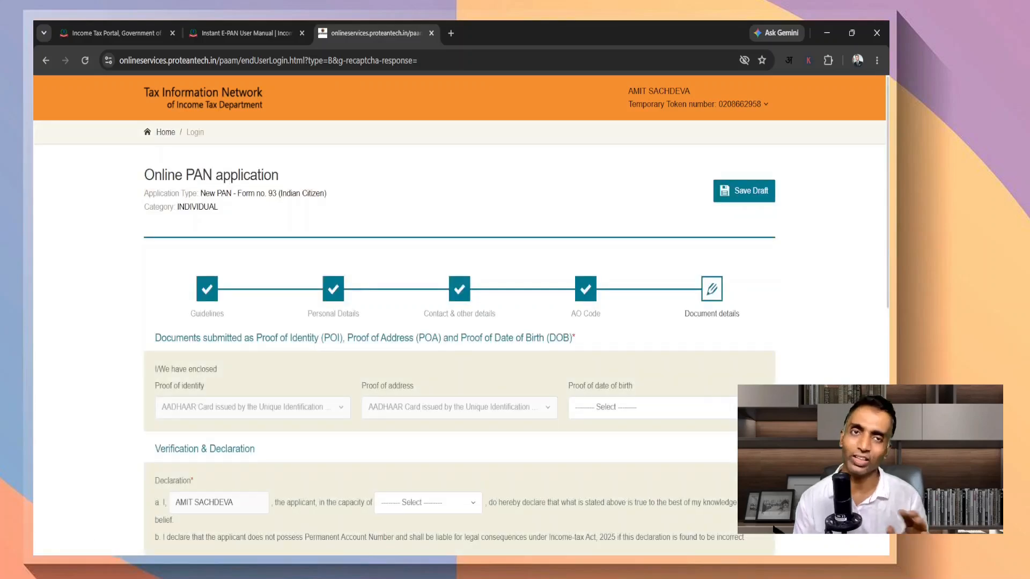
Check the proof of date of birth options, set declaration capacity to Self, and start the Place field
scroll(461, 316, down, 2)
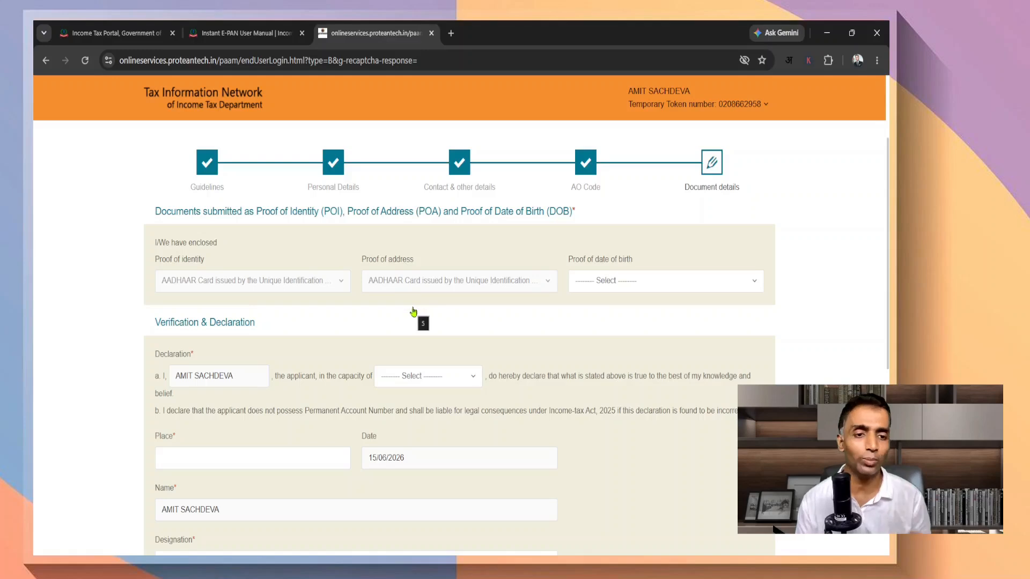
click(644, 281)
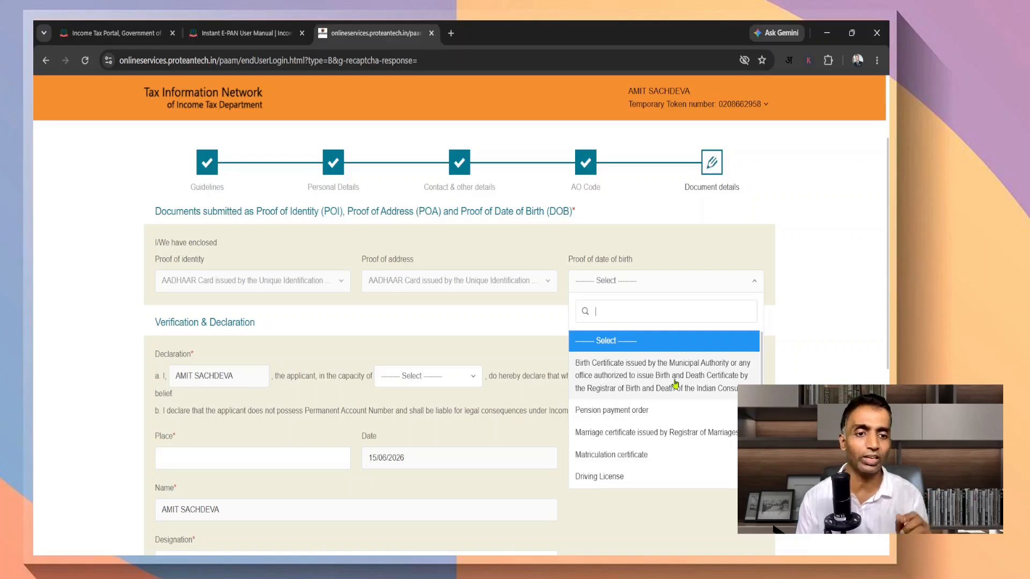
scroll(661, 520, down, 2)
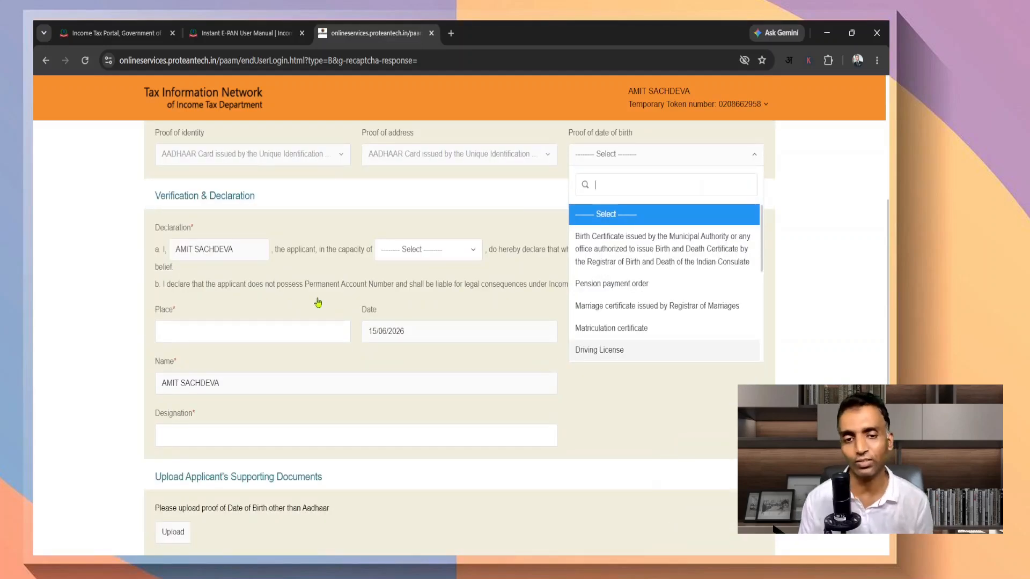
click(811, 371)
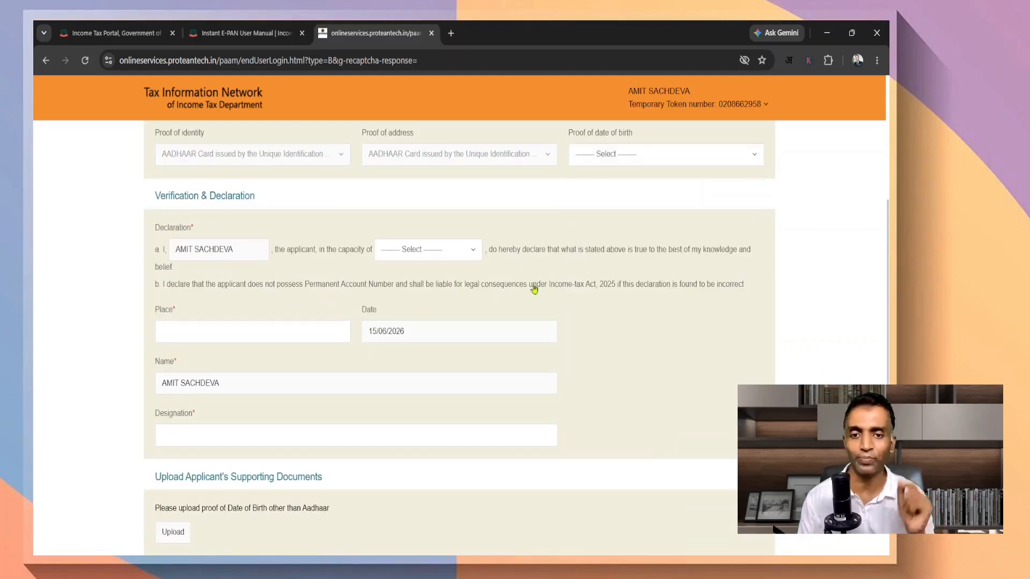
click(413, 253)
click(389, 299)
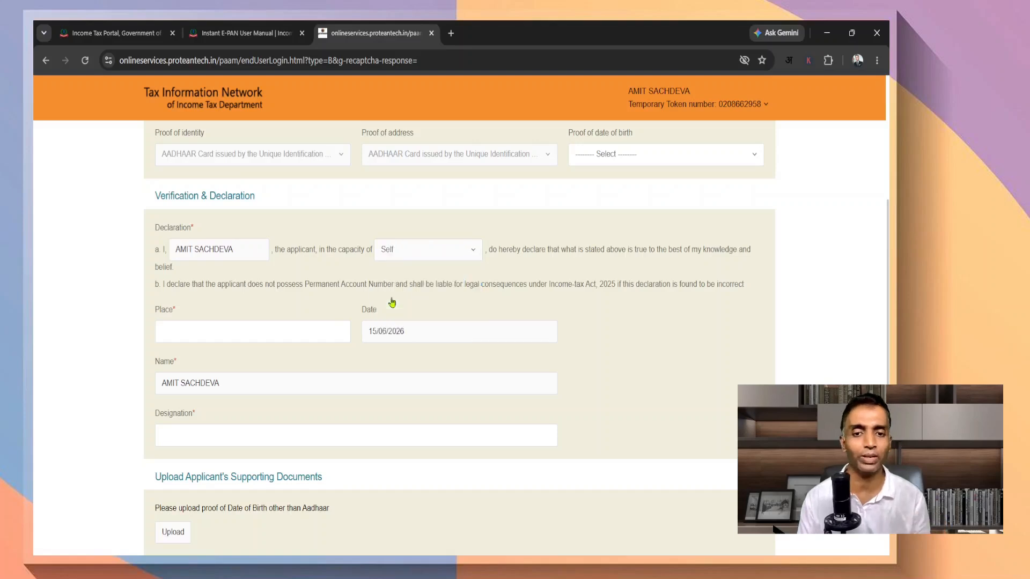
click(170, 336)
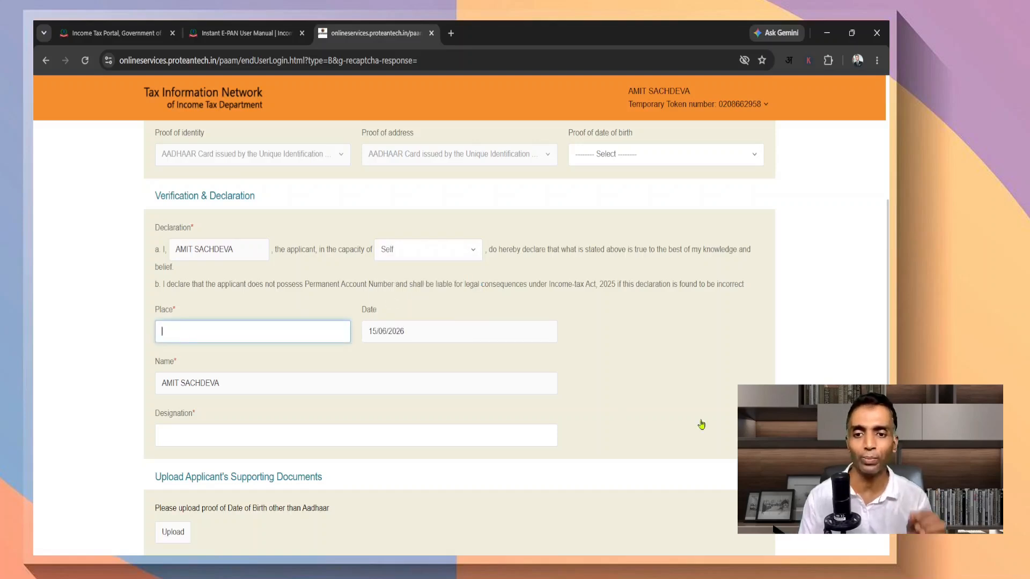
scroll(694, 420, down, 3)
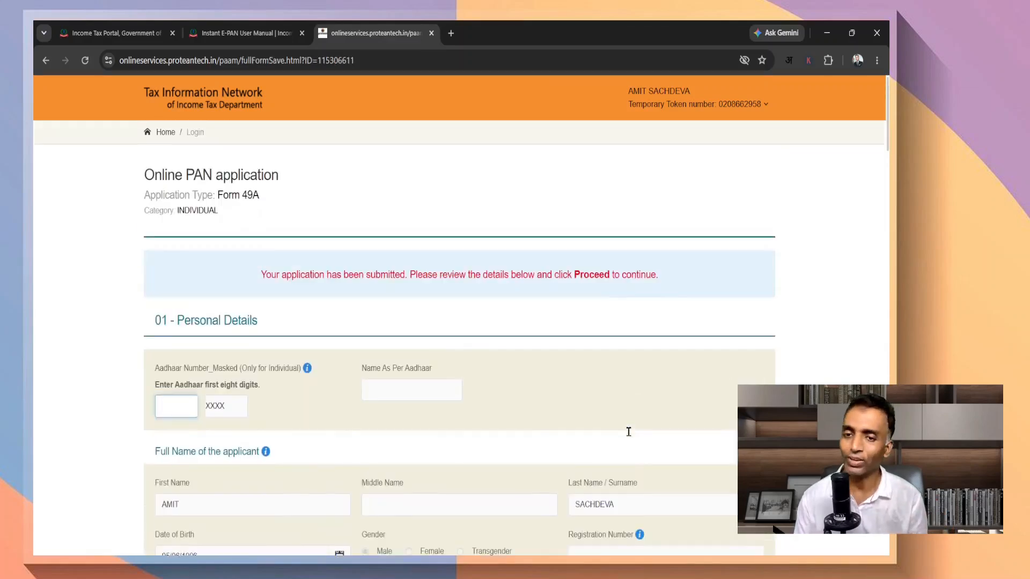
scroll(629, 431, down, 2)
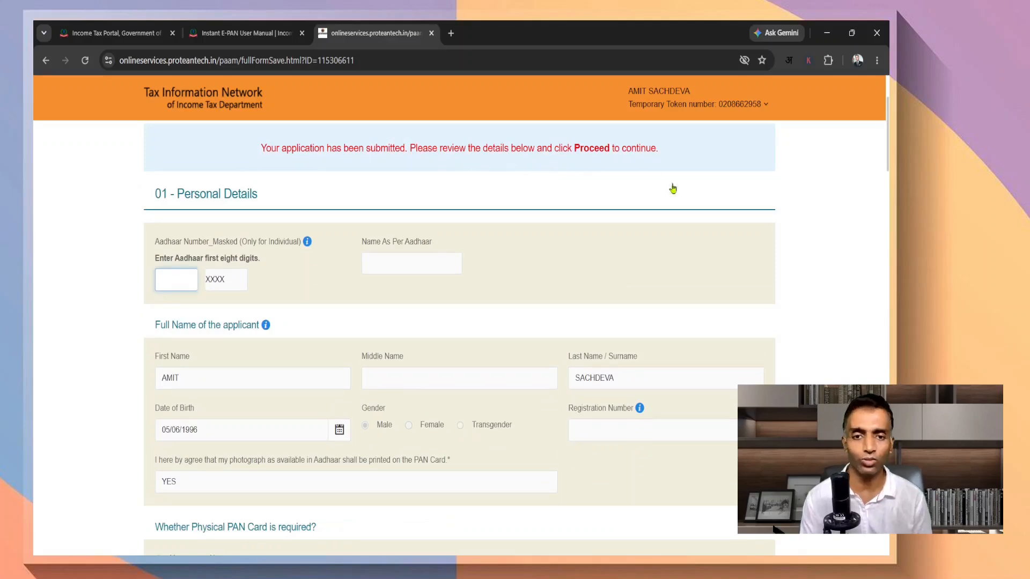
Enter the last four Aadhaar digits, review the form, and pick PAN - New / Change Request for tracking
scroll(634, 296, down, 2)
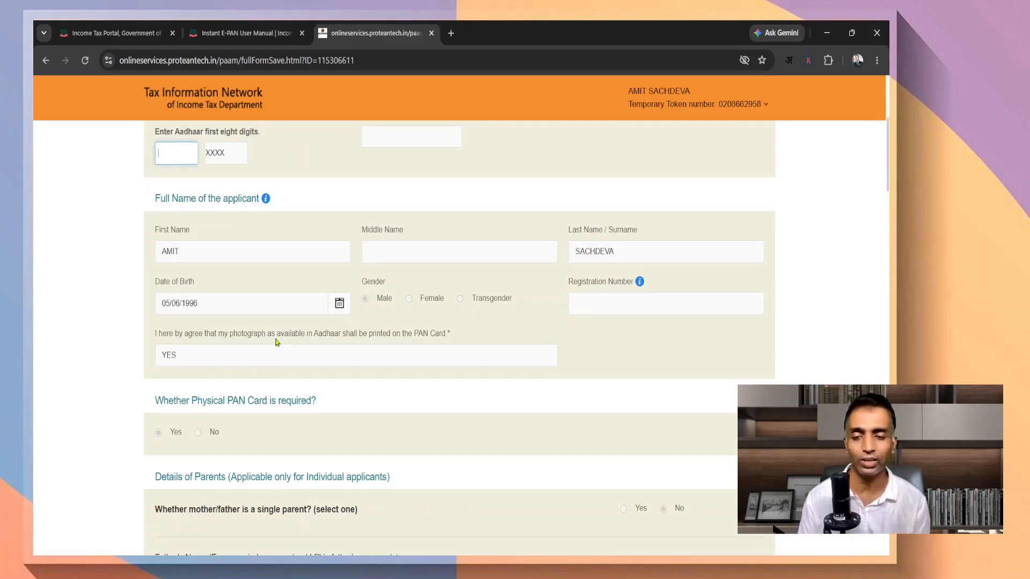
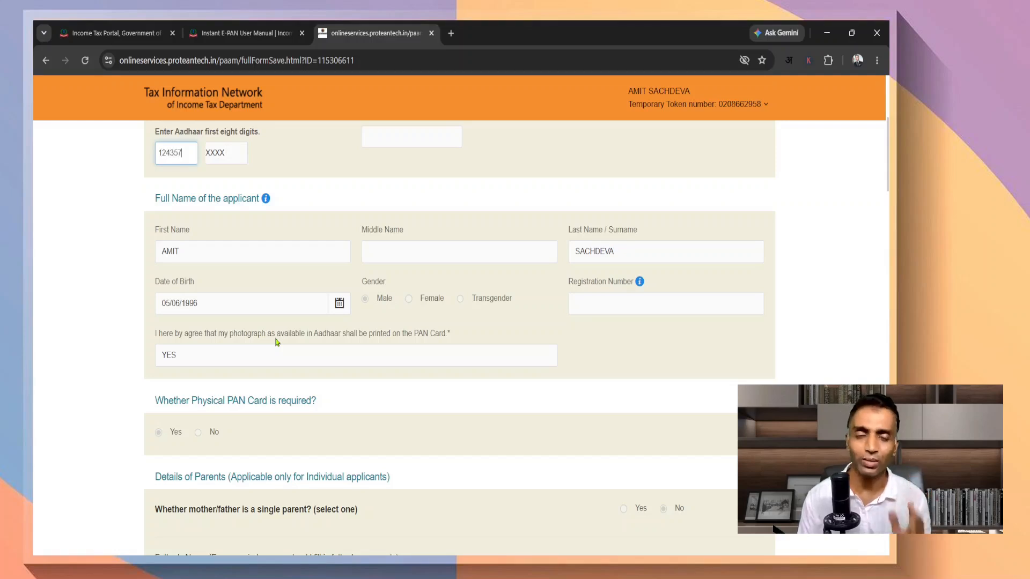
scroll(541, 403, down, 1)
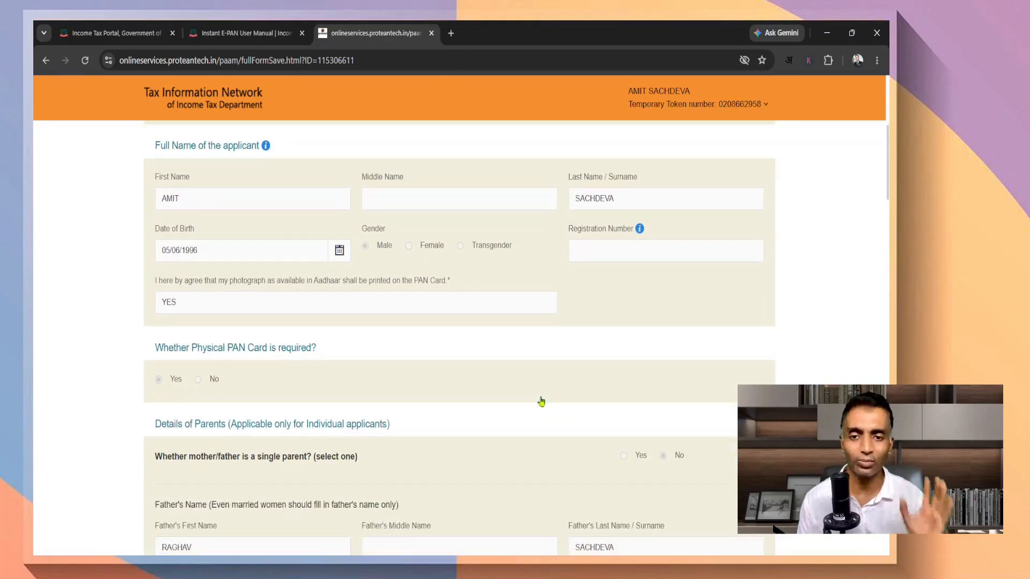
scroll(542, 401, down, 7)
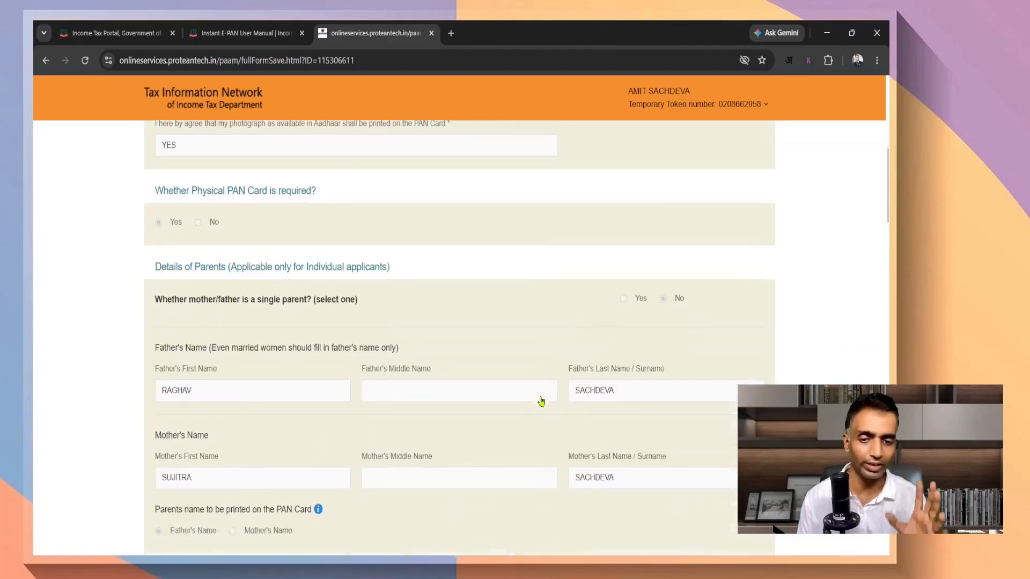
scroll(541, 402, down, 4)
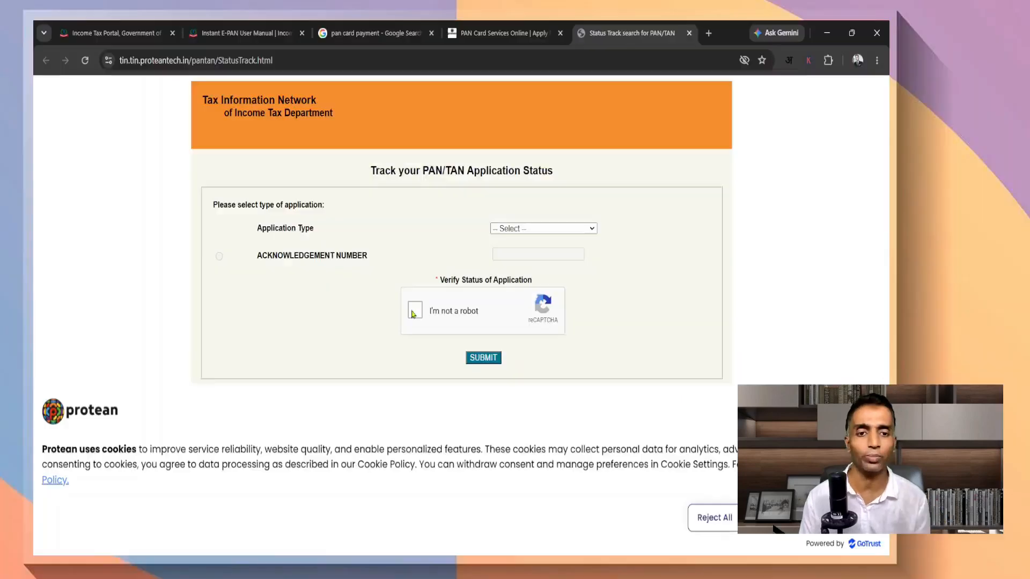
click(541, 229)
click(515, 256)
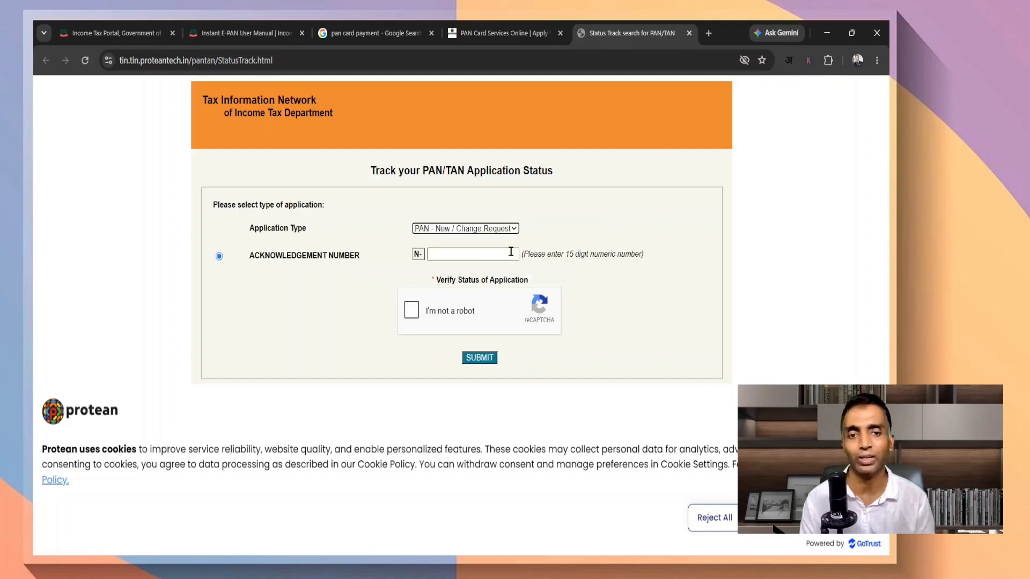